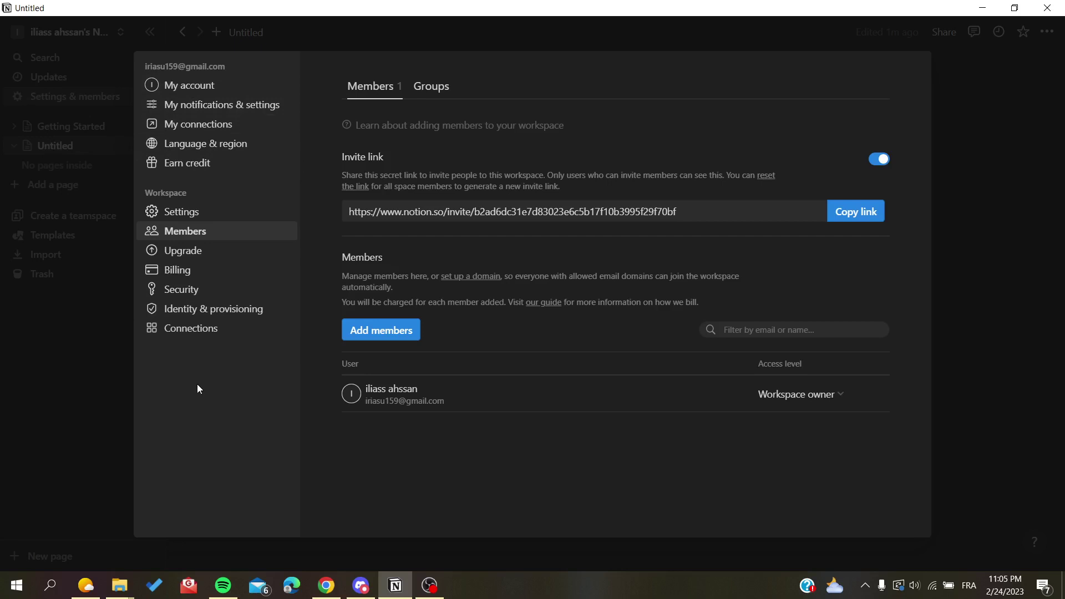
# Step: Open workspace Settings, then browse the My account and My notifications & settings pages
pyautogui.click(253, 216)
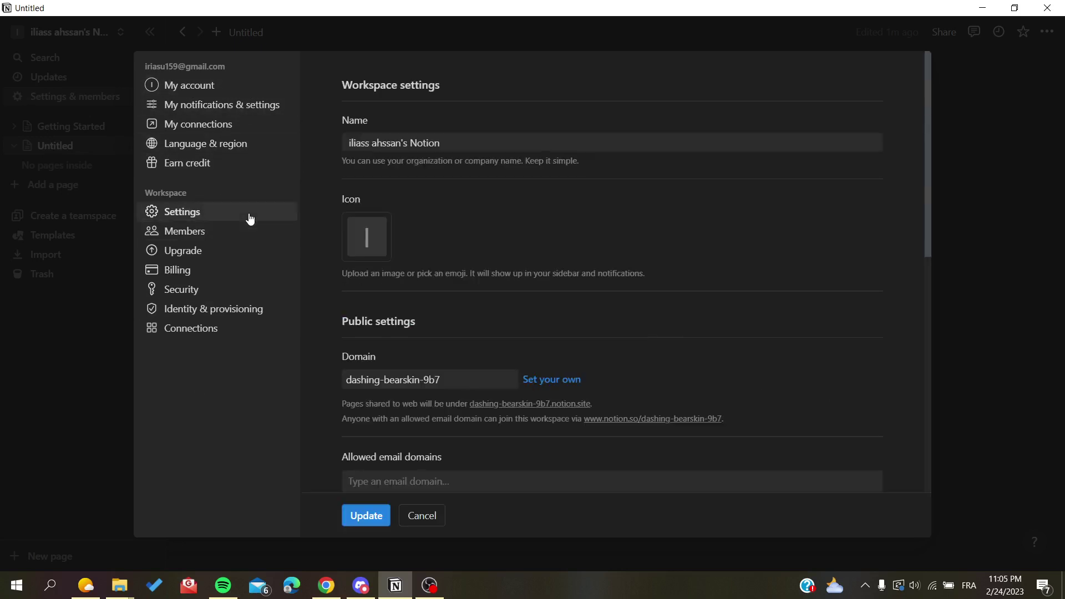
pyautogui.click(232, 91)
pyautogui.scroll(-1, 452, 311)
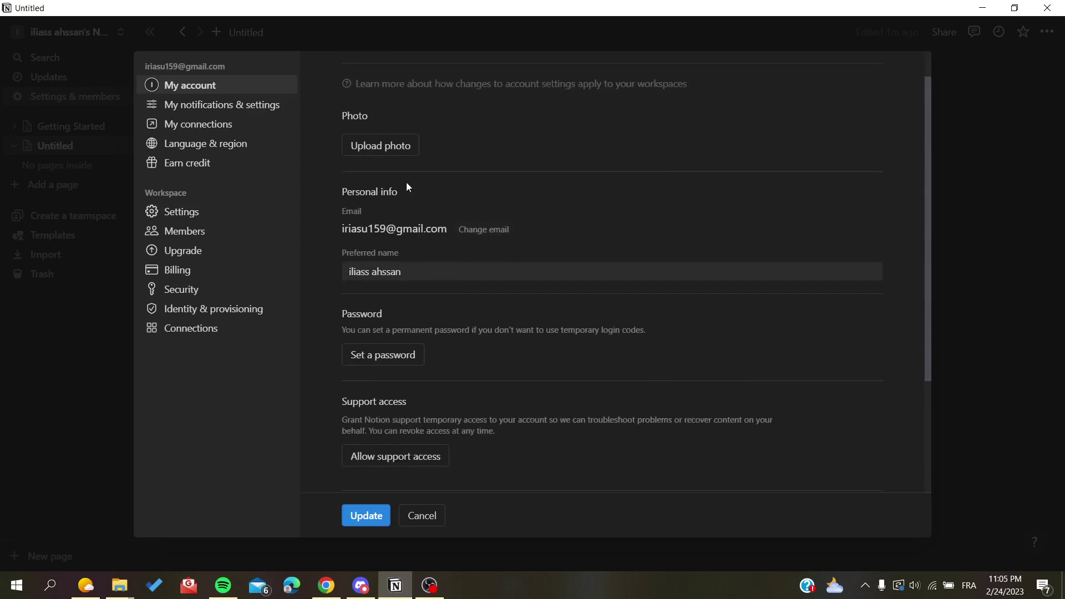
pyautogui.scroll(1, 382, 104)
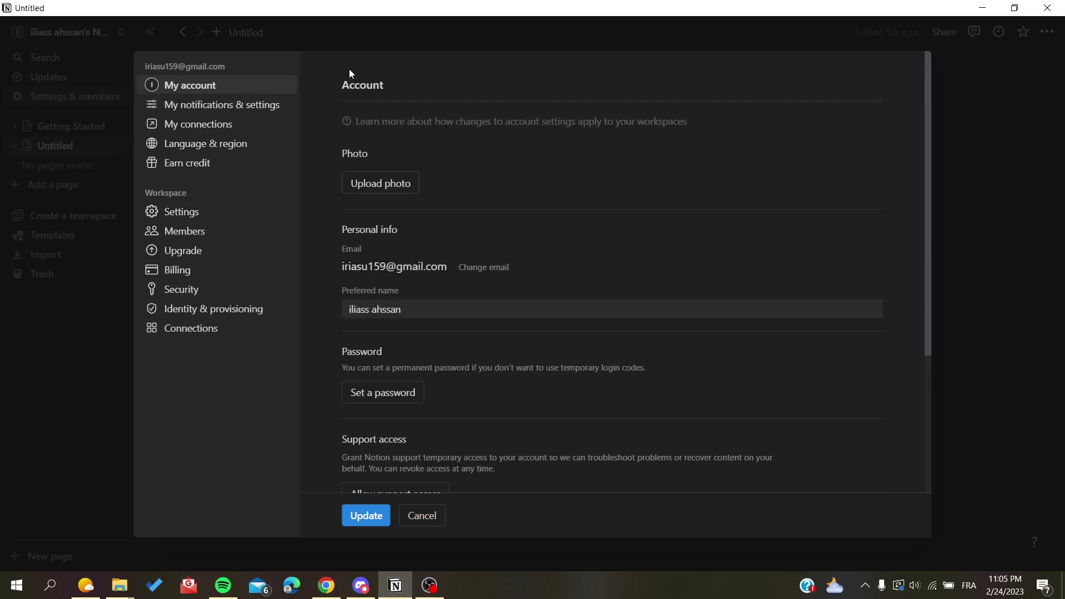
pyautogui.click(199, 107)
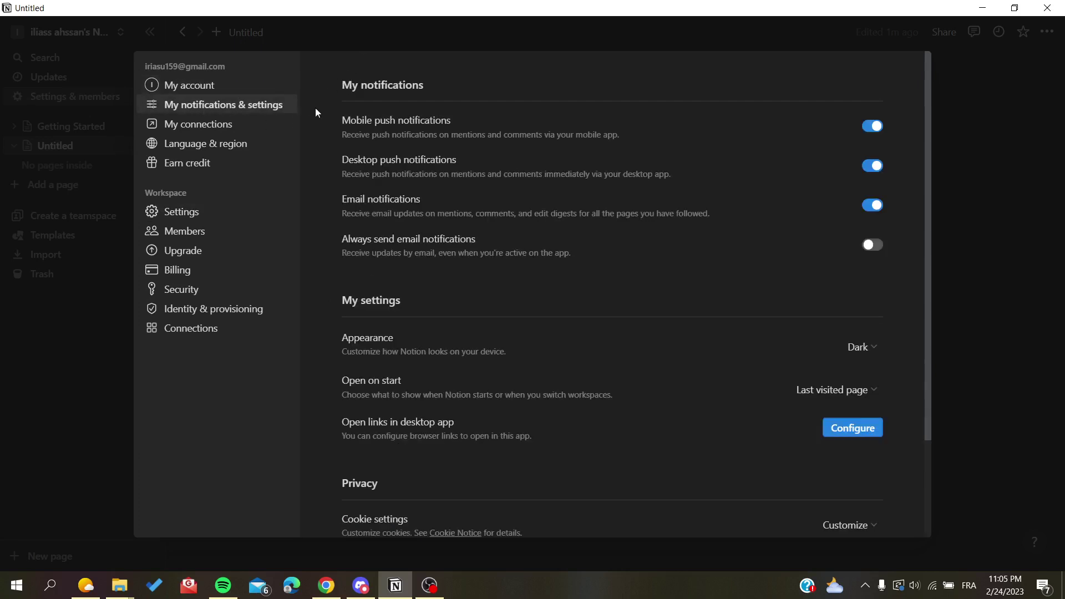
pyautogui.scroll(-3, 349, 302)
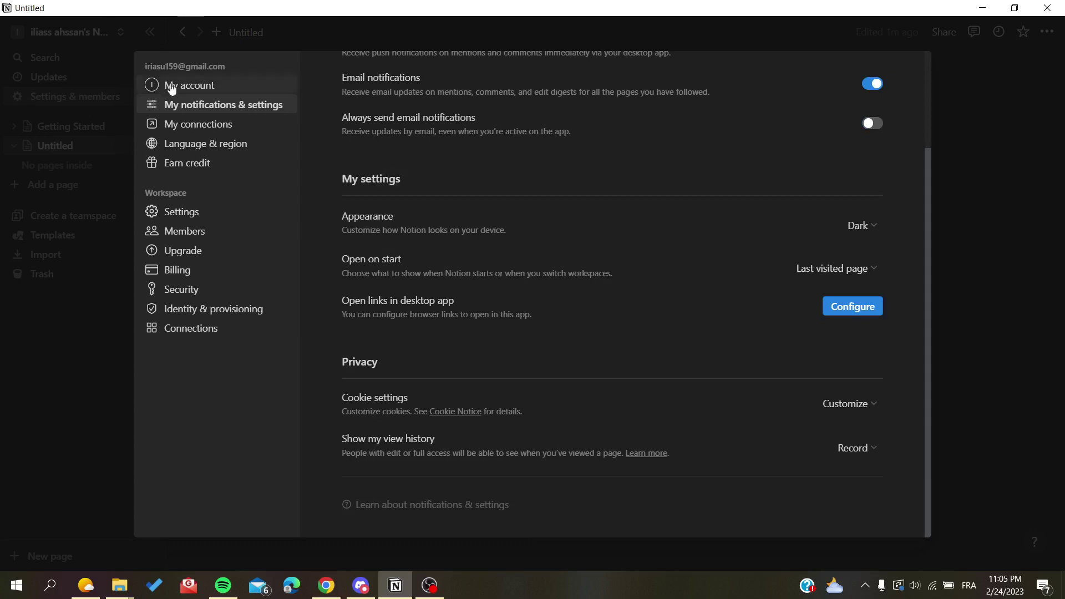
# Step: Back in workspace settings, replace the Name field with 'WorkSpace', fixing a typo
pyautogui.click(200, 215)
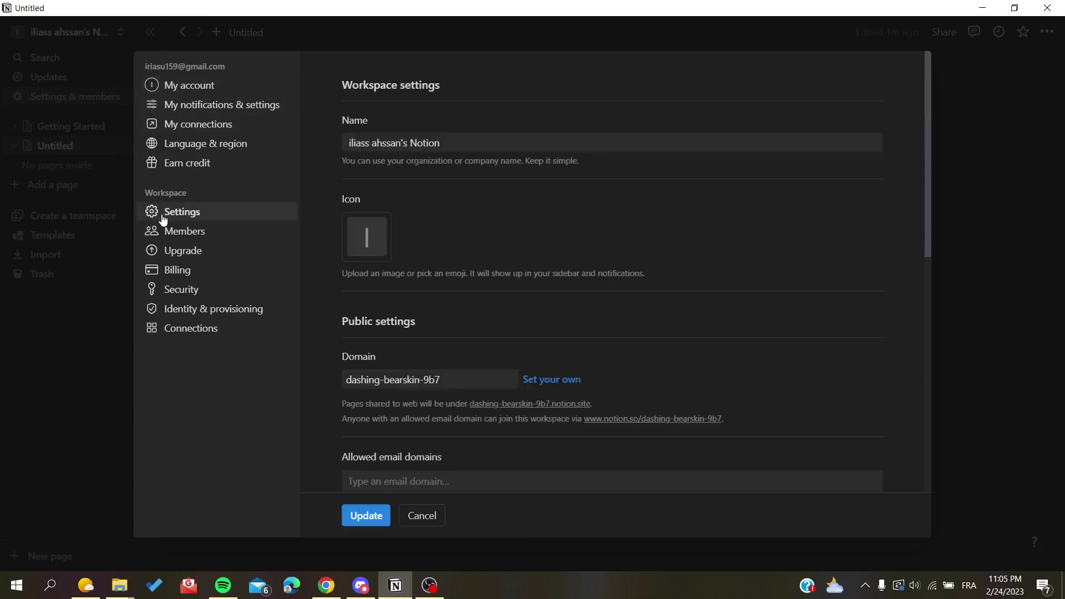
pyautogui.moveTo(354, 84); pyautogui.dragTo(495, 106)
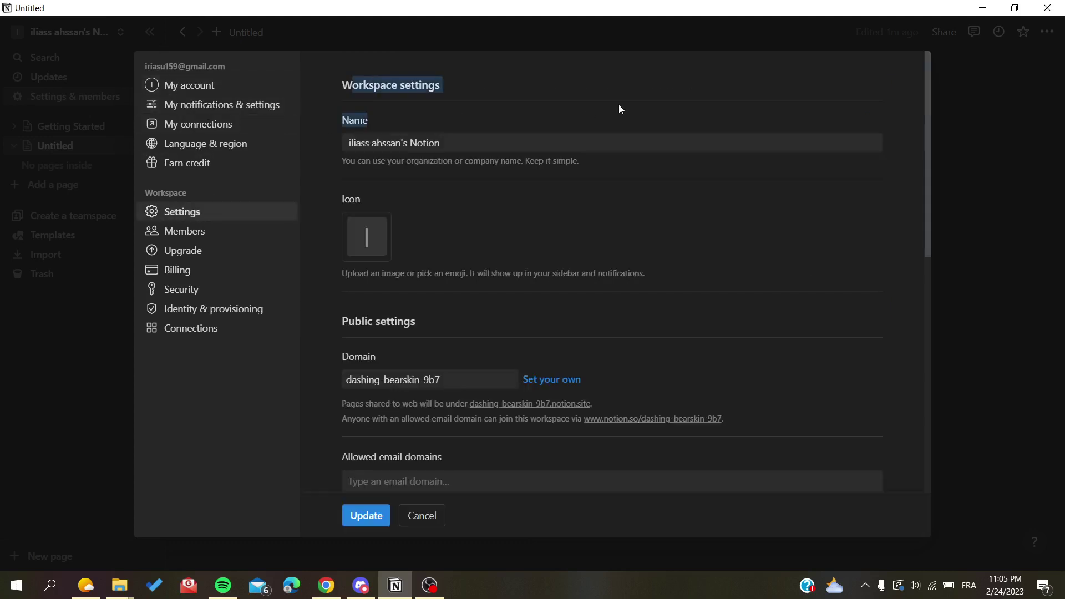
pyautogui.moveTo(398, 127); pyautogui.dragTo(415, 142)
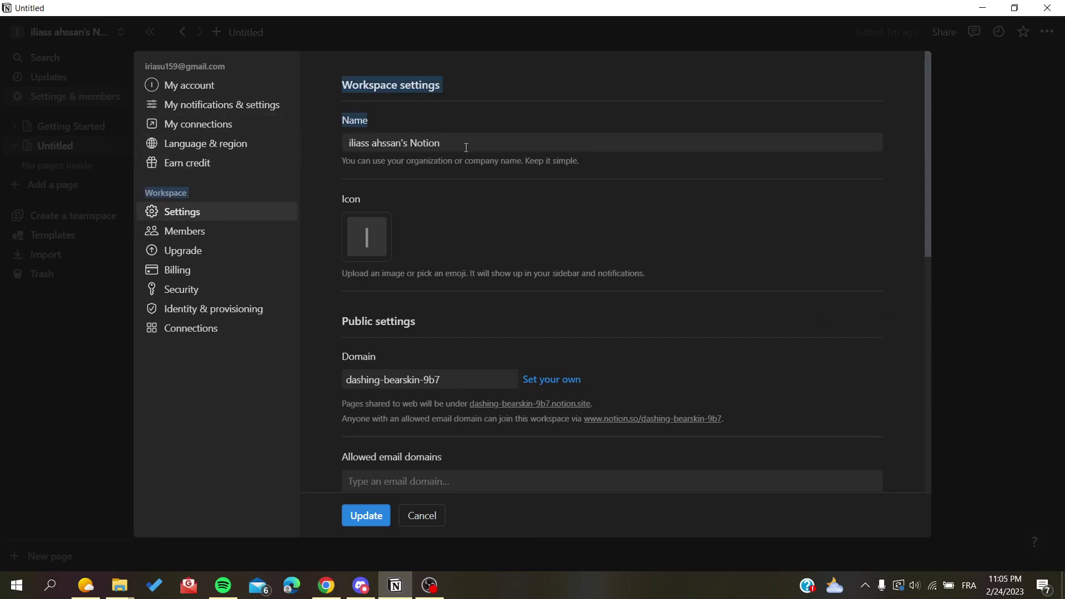
pyautogui.moveTo(466, 144); pyautogui.dragTo(314, 142)
pyautogui.write('W')
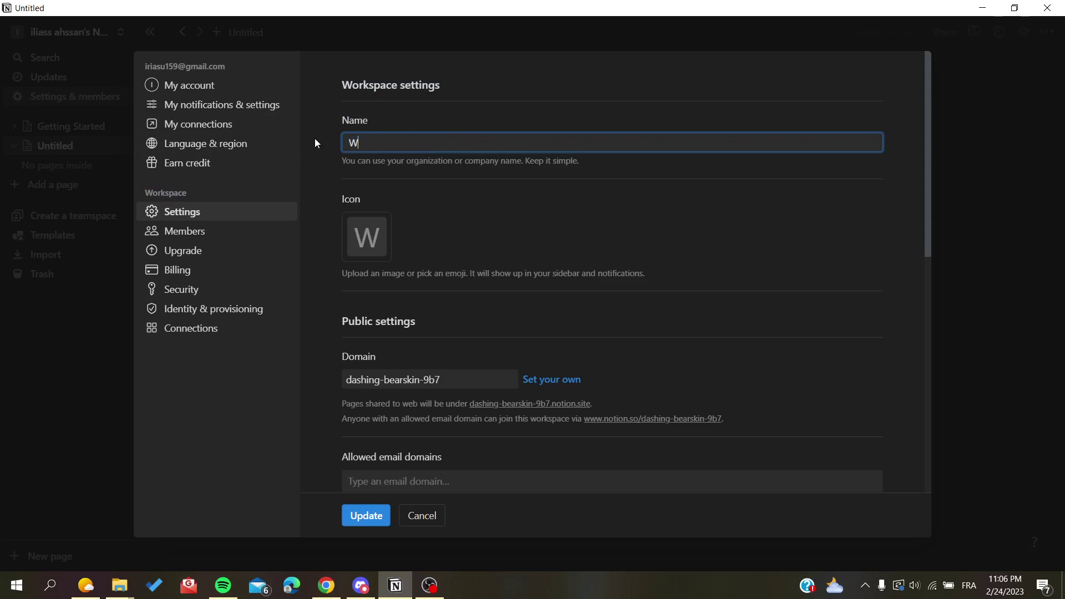
pyautogui.write('orks')
pyautogui.press('BackSpace')
pyautogui.write('Space')
pyautogui.scroll(-3, 372, 413)
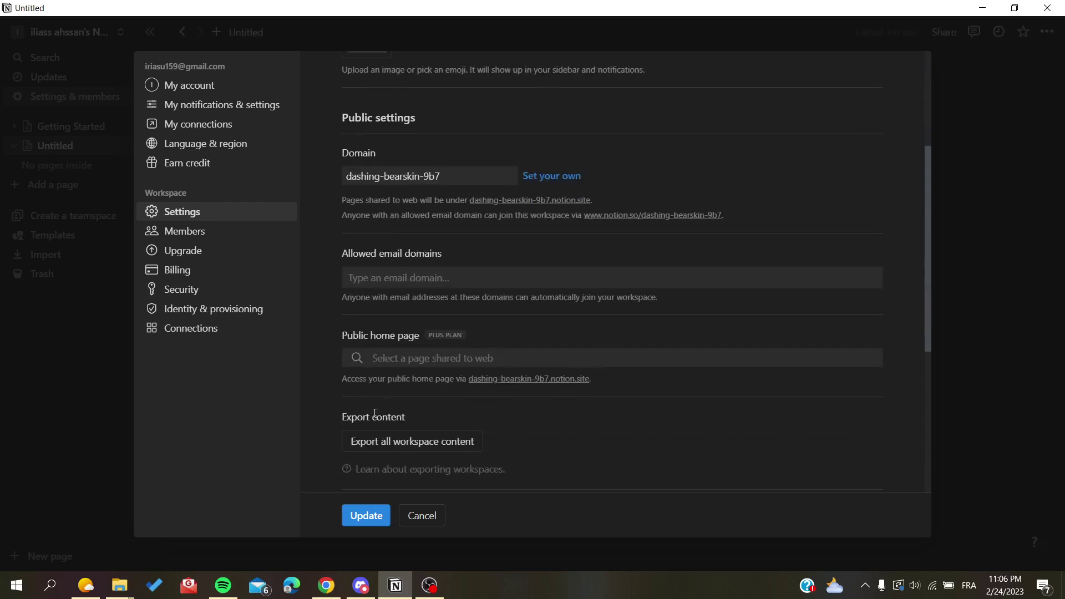
# Step: Save the 'WorkSpace' name, close settings, and verify it in the workspace switcher
pyautogui.click(363, 518)
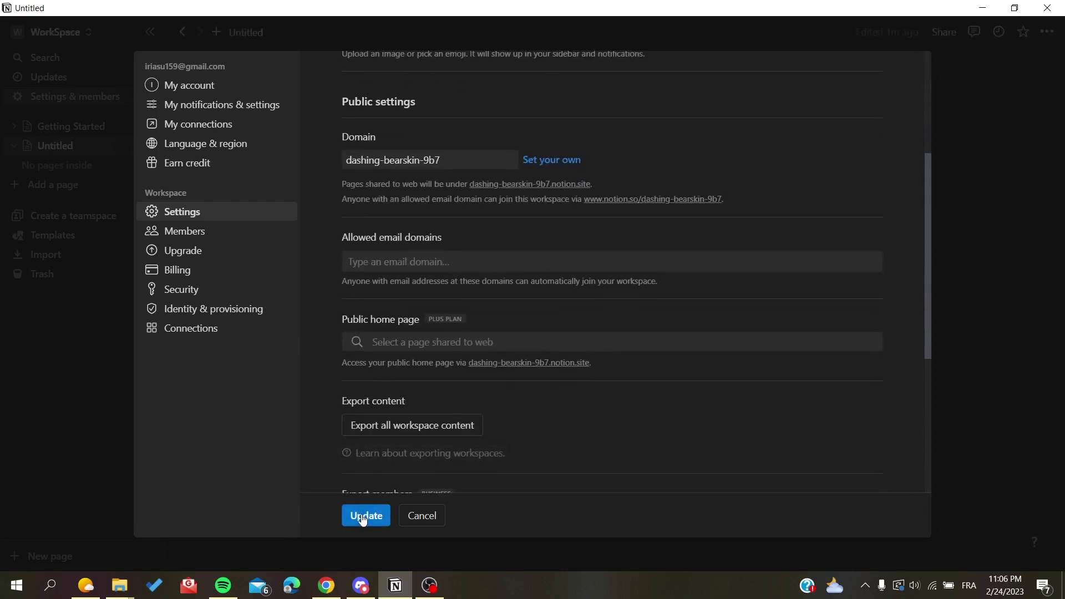
pyautogui.click(50, 56)
pyautogui.click(51, 31)
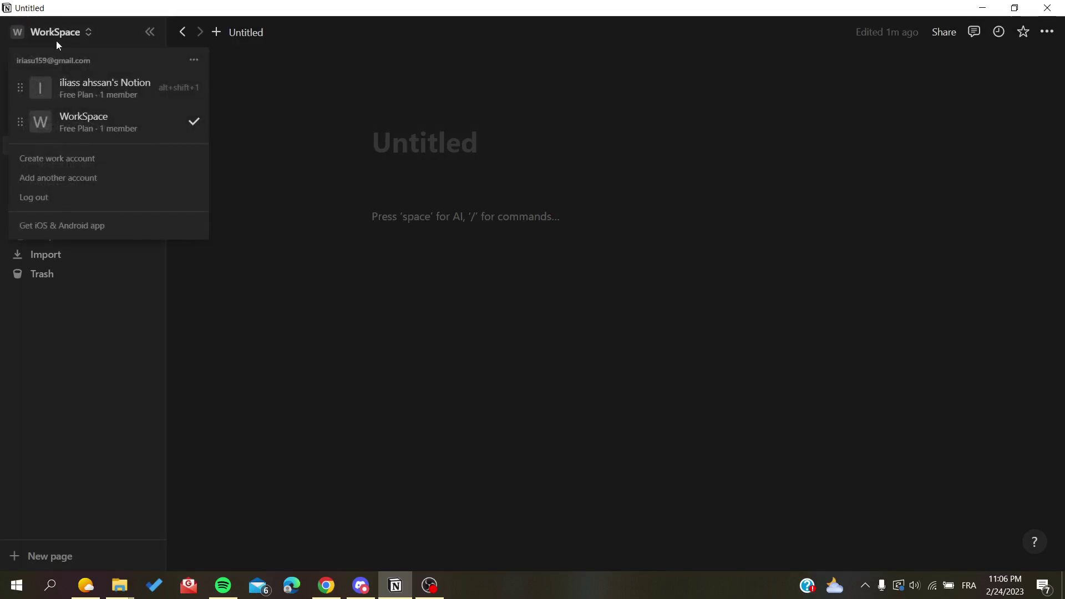
pyautogui.click(291, 128)
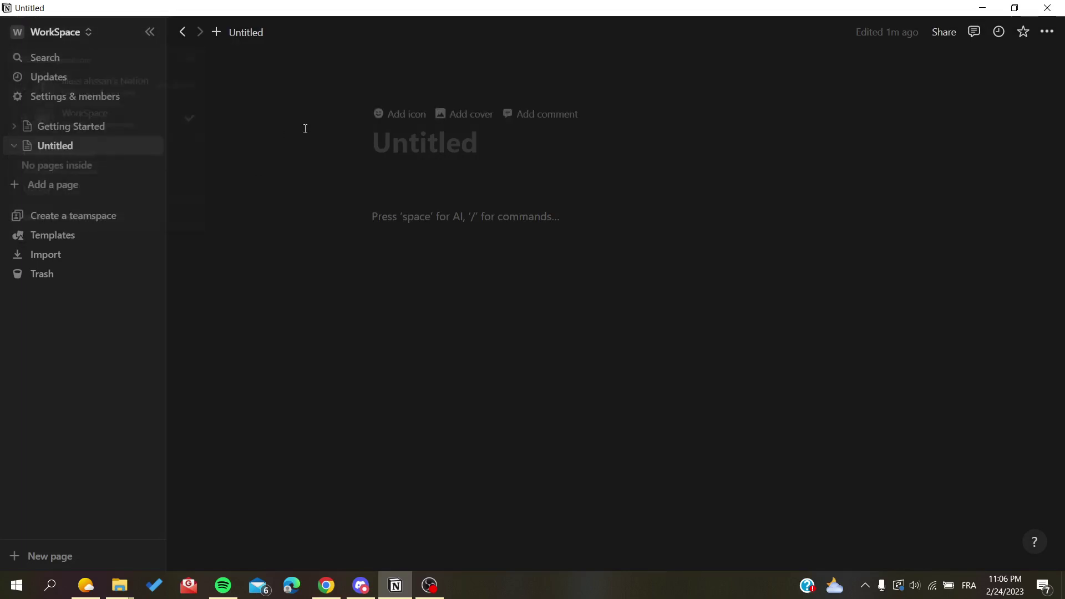